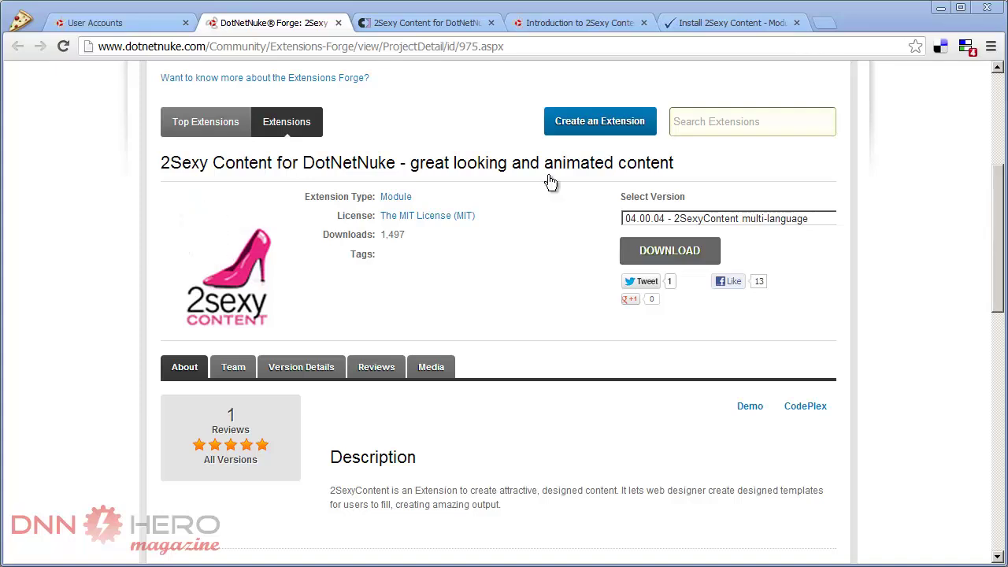
Step: Return to the Awesome Cycles site and view its Home page
left_click(133, 23)
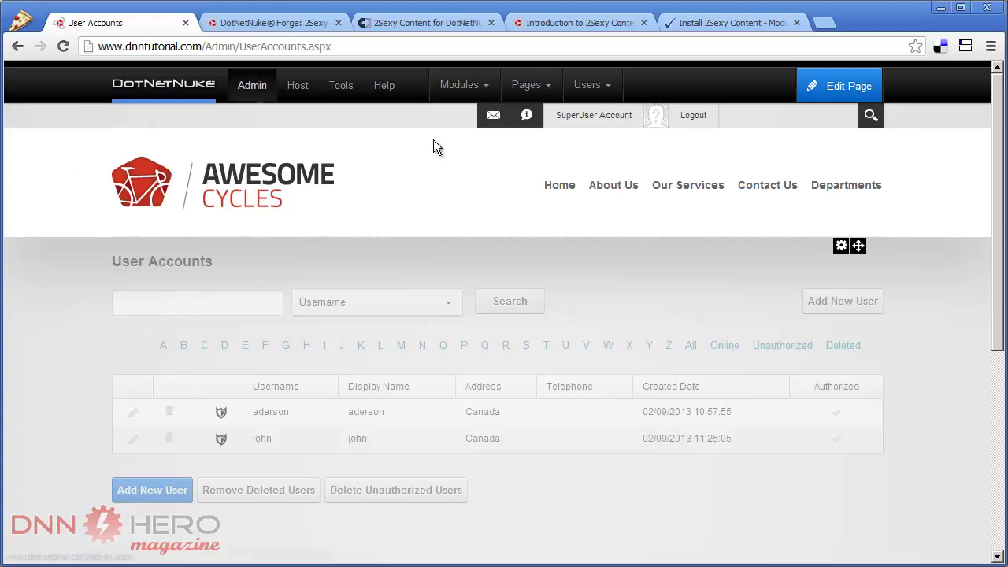
left_click(559, 187)
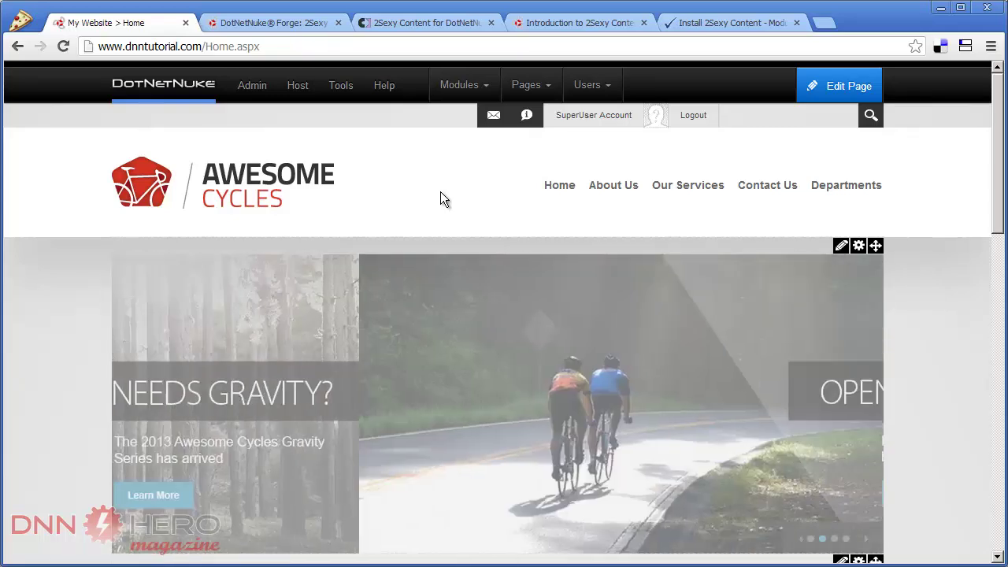
scroll(440, 192, "down", 1)
scroll(438, 174, "up", 1)
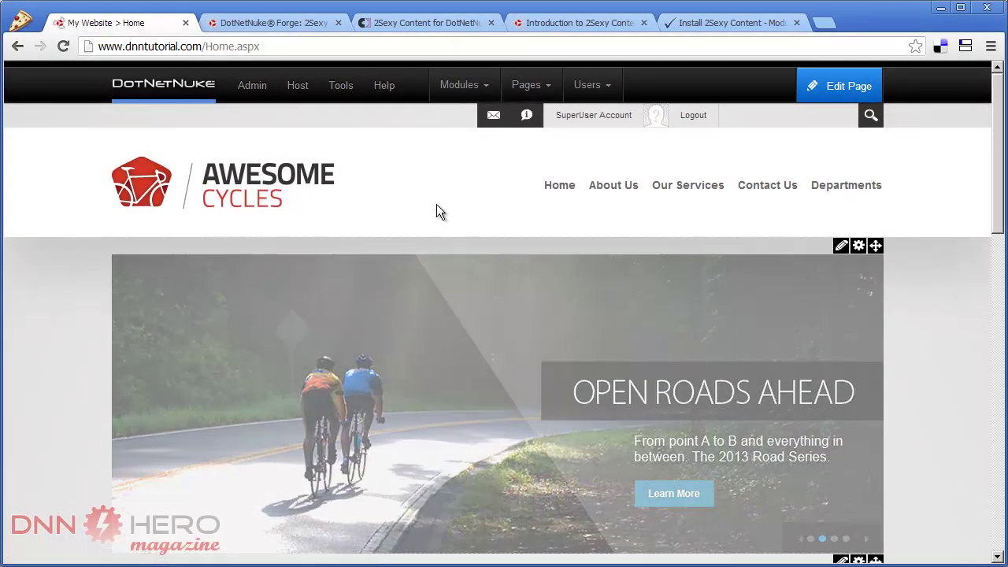
Step: Open the About Us page and examine the photos, names and job titles in the Our Team section
left_click(609, 189)
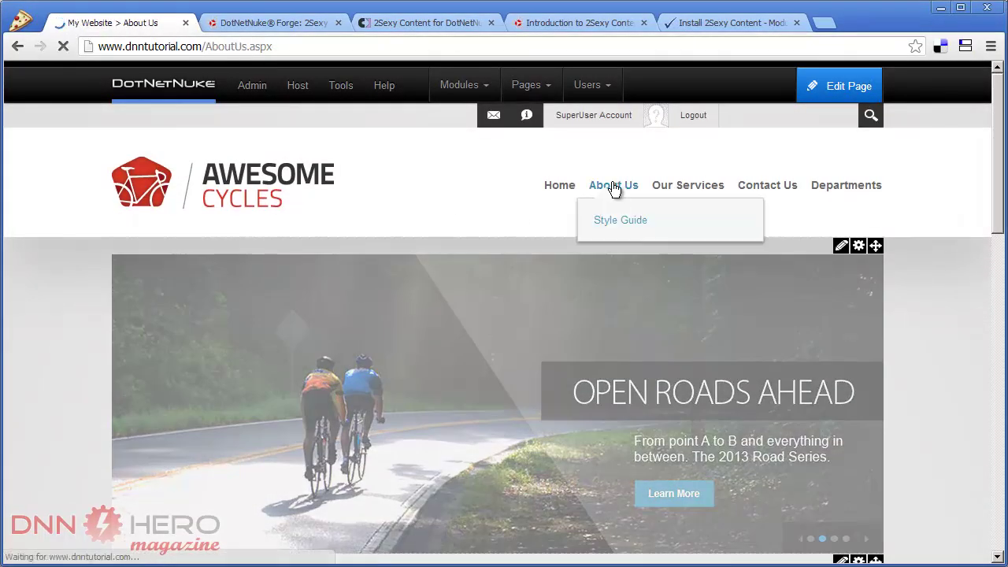
scroll(491, 302, "down", 5)
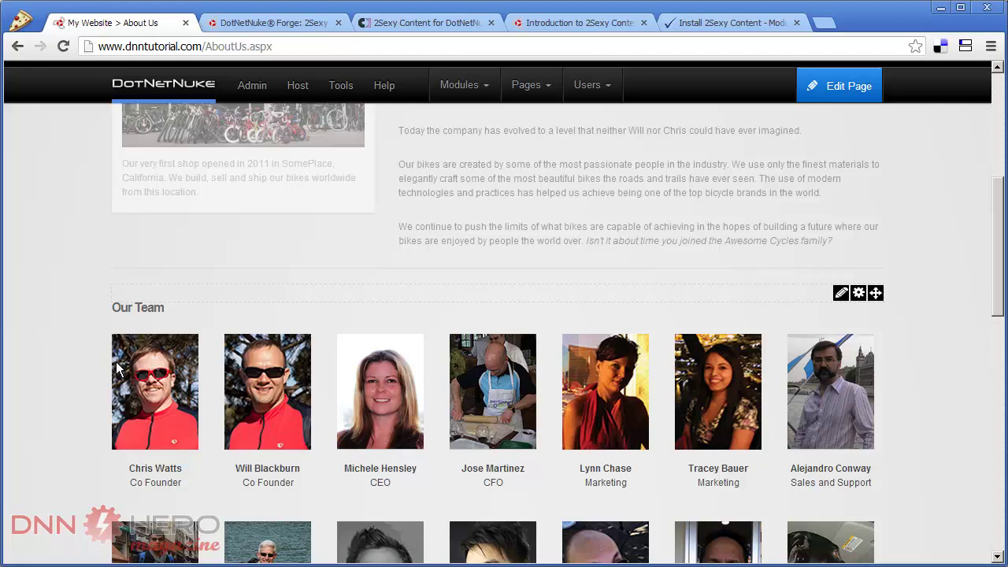
scroll(91, 371, "down", 3)
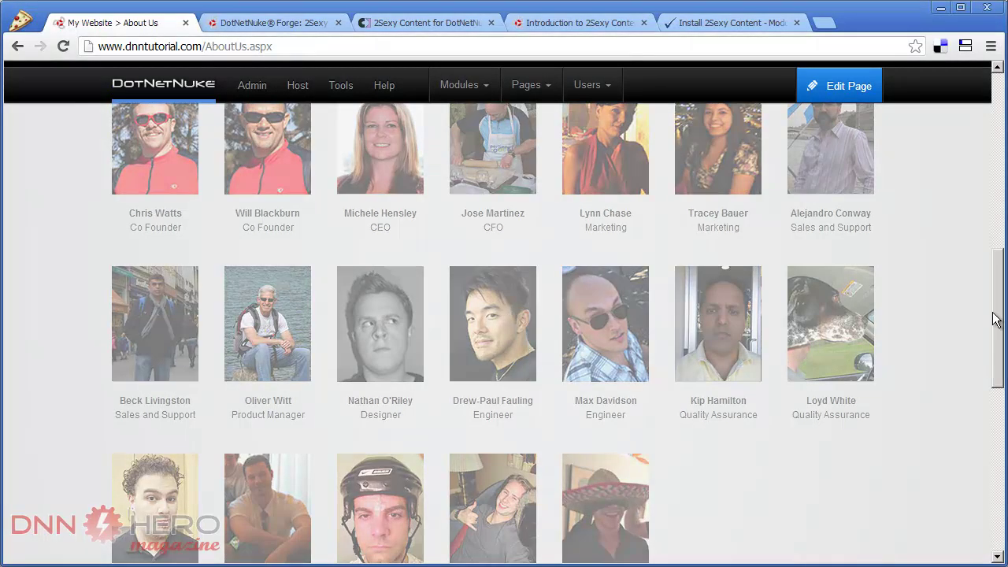
left_click_drag(996, 315, 997, 264)
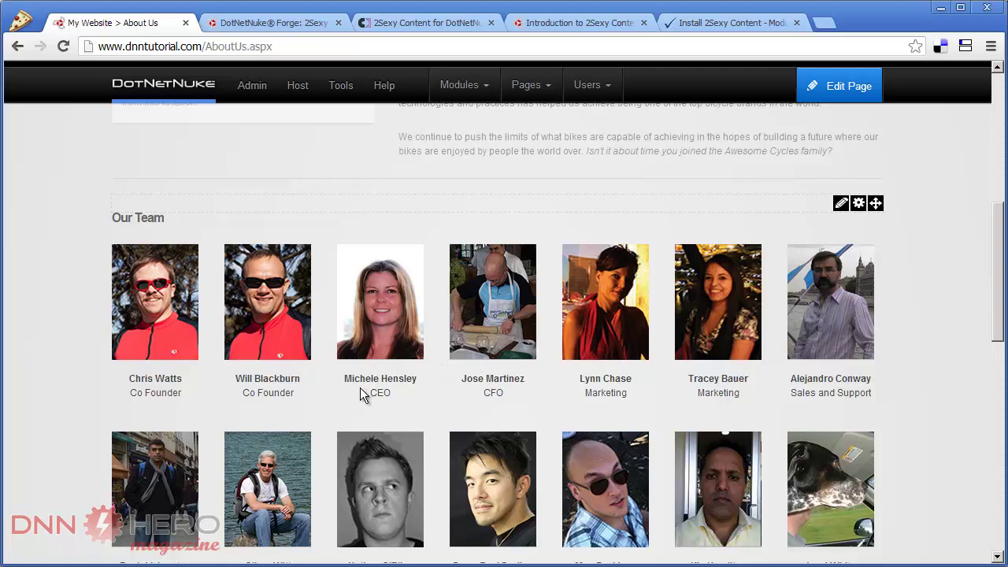
double_click(273, 378)
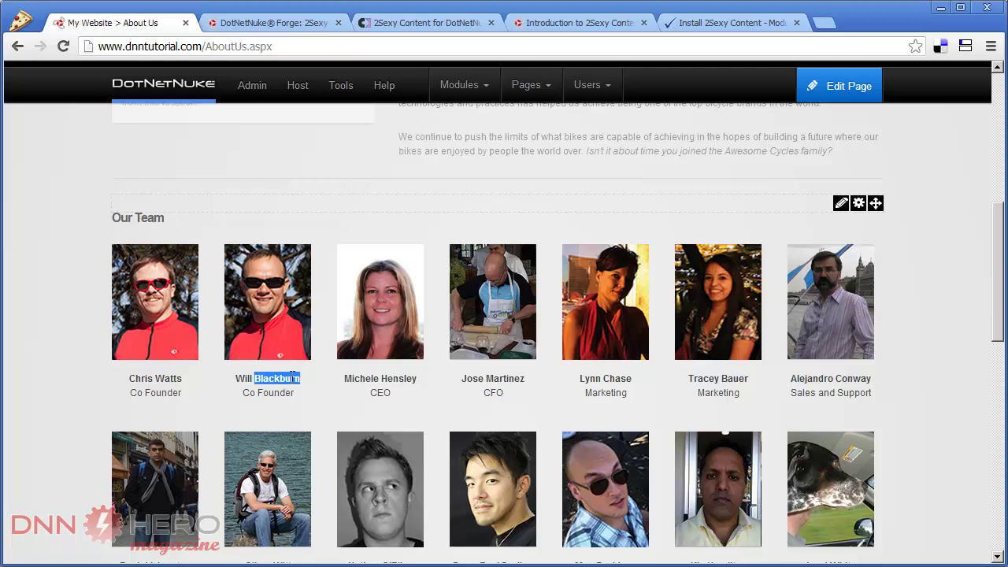
left_click(361, 378)
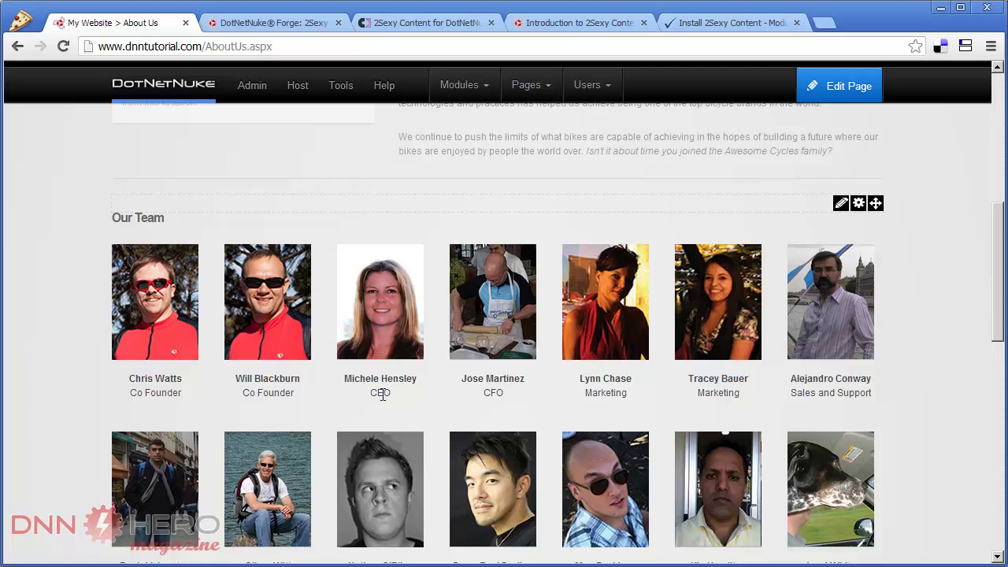
double_click(382, 394)
double_click(495, 390)
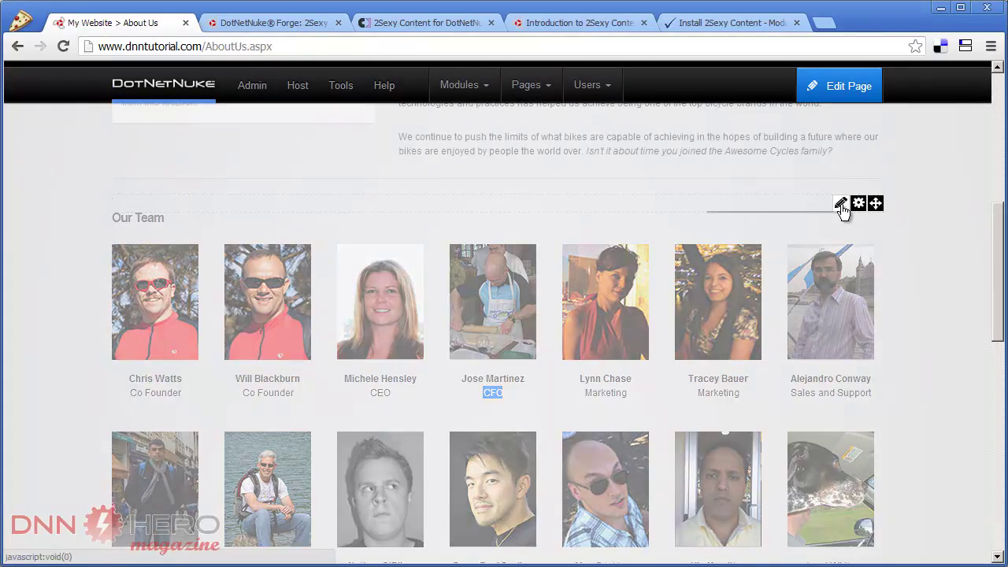
Step: Open the Our Team content for editing and switch it to the Rich Text Editor
mouse_move(842, 204)
left_click(780, 223)
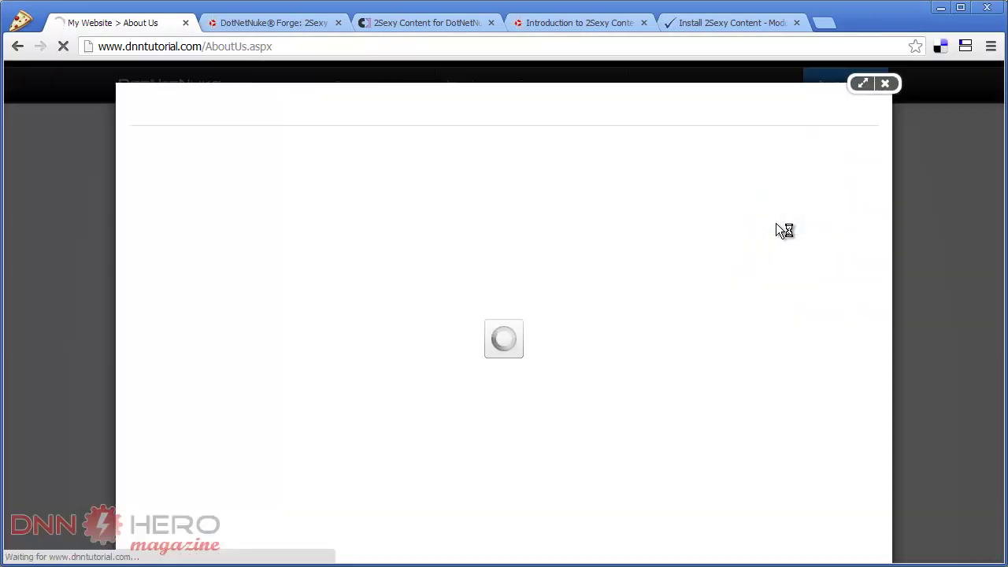
left_click(383, 255)
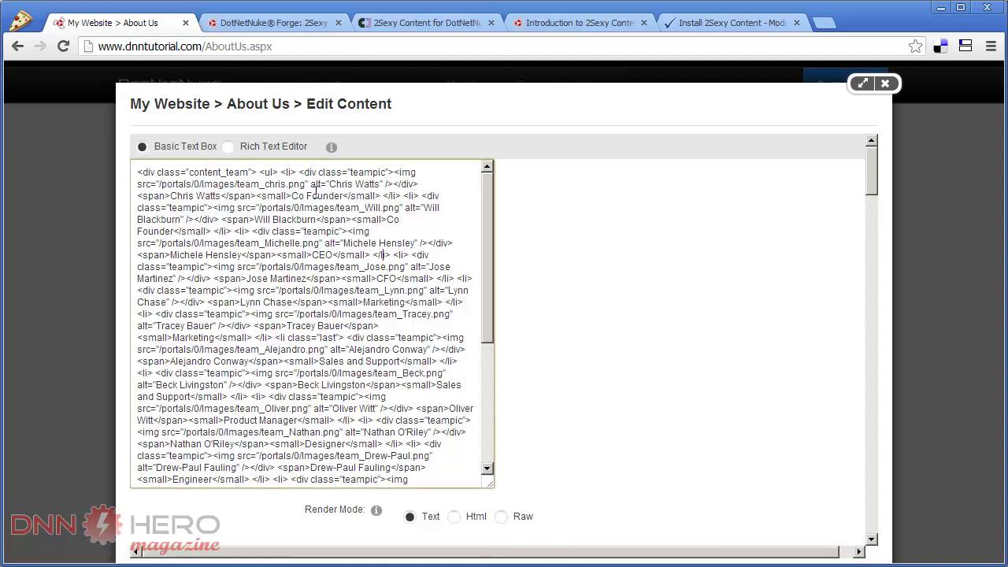
left_click(228, 147)
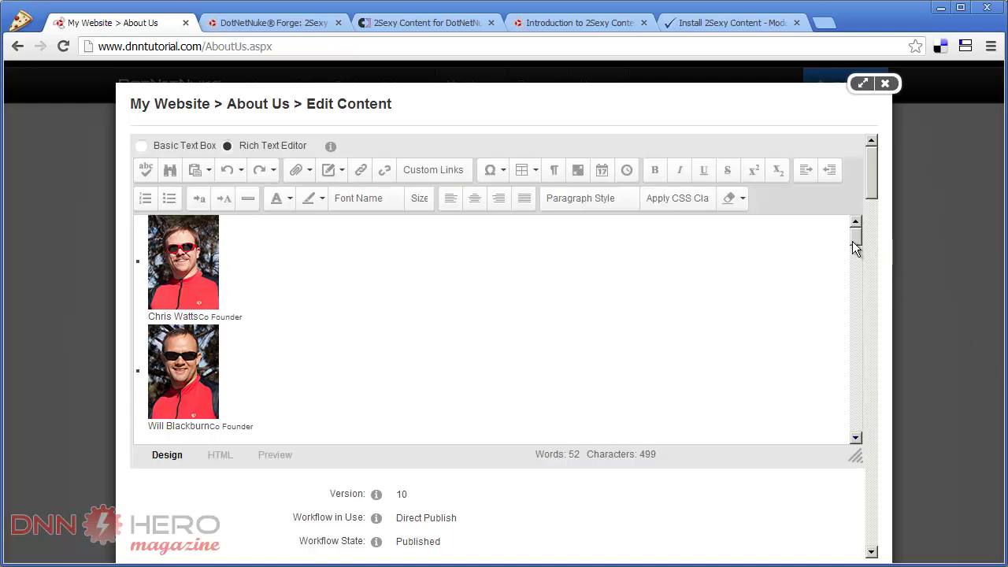
Step: Add a bullet after the last team member and try to insert team_Michelle.png from the Images folder there
left_click_drag(853, 243, 847, 438)
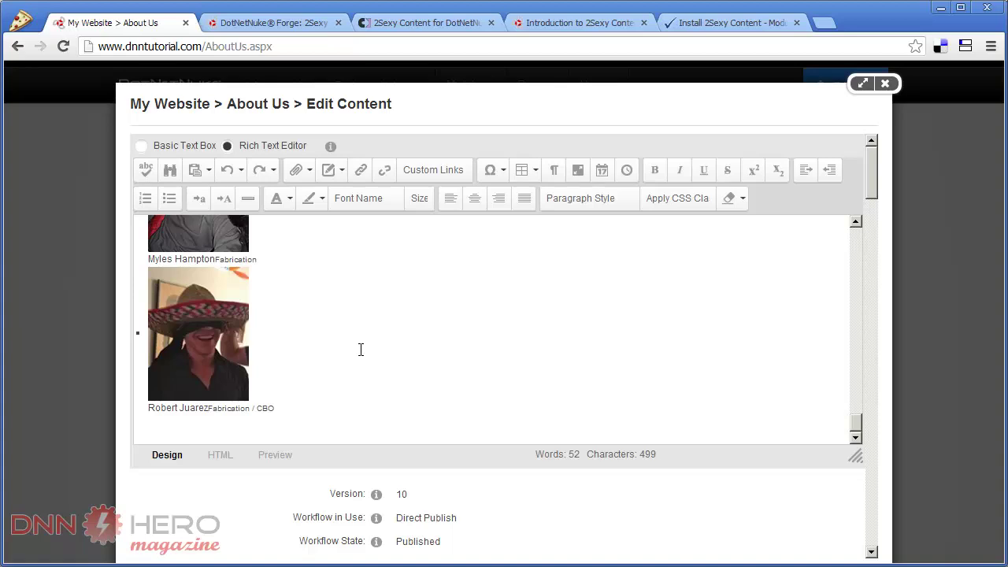
left_click(326, 400)
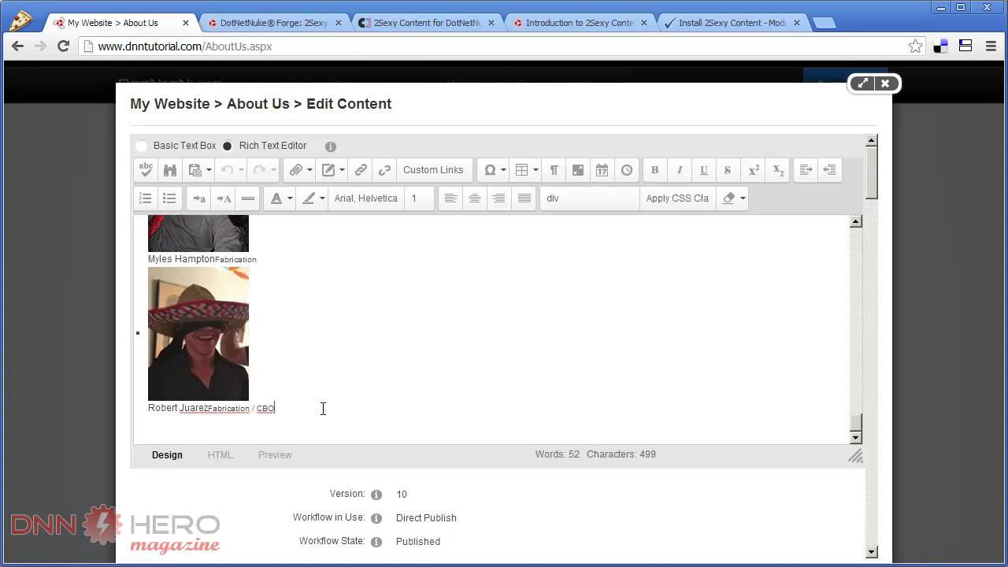
key("Return")
left_click(314, 173)
left_click(329, 195)
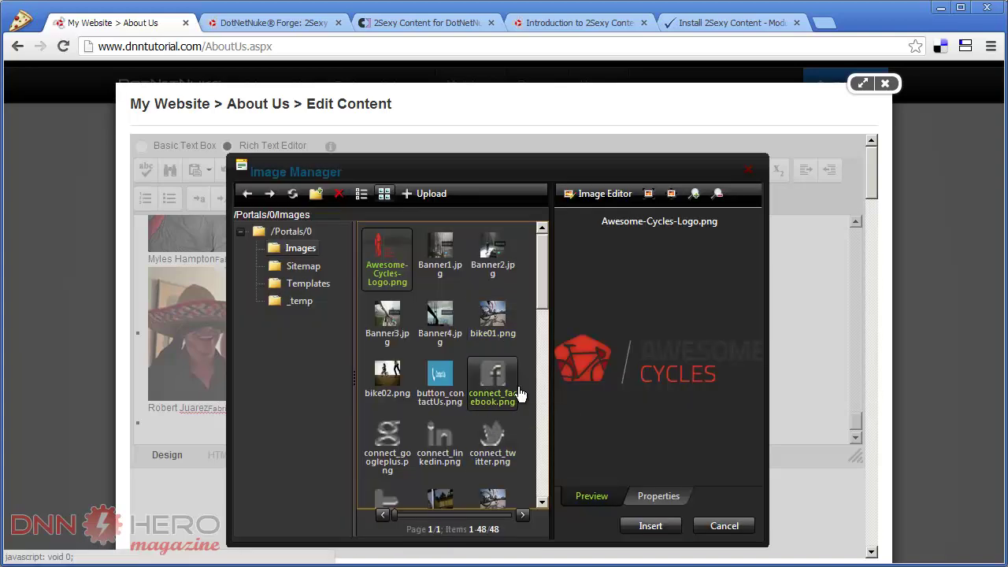
scroll(532, 358, "down", 5)
scroll(527, 414, "down", 4)
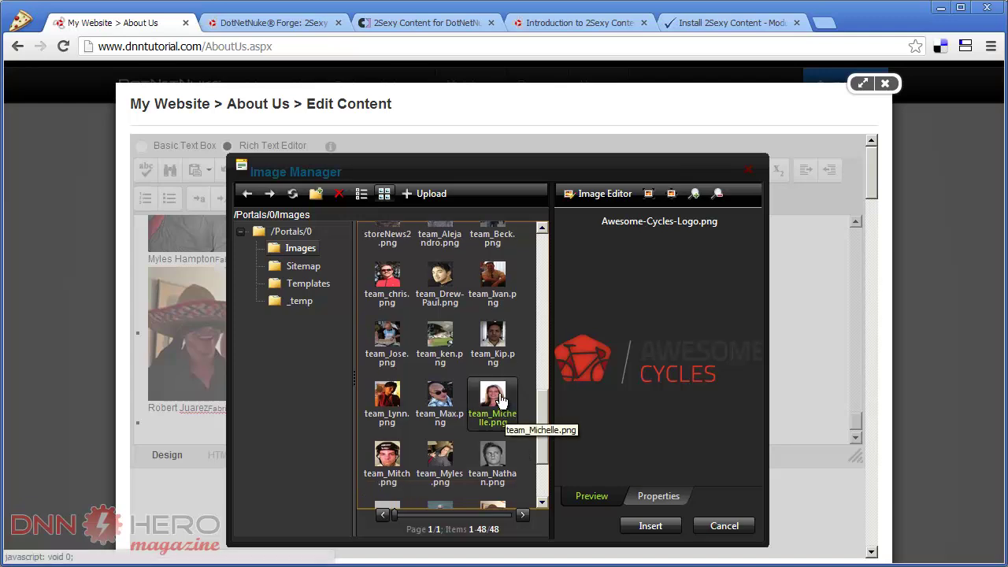
left_click(494, 400)
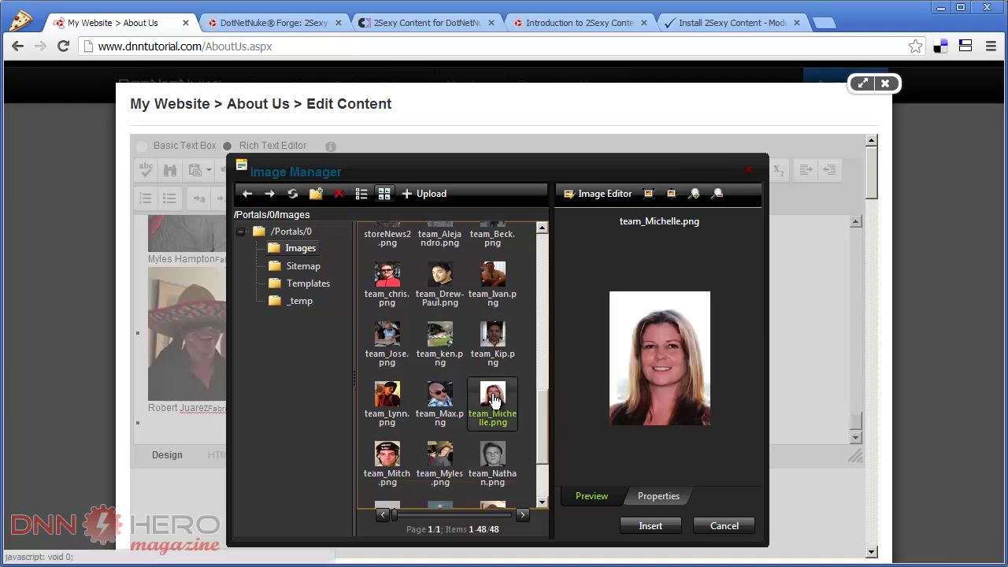
left_click(650, 527)
Step: Insert the team_Michelle.png image into the empty bullet at the end of the team list
mouse_move(854, 422)
left_mouse_down()
mouse_move(855, 411)
mouse_move(856, 441)
left_mouse_up()
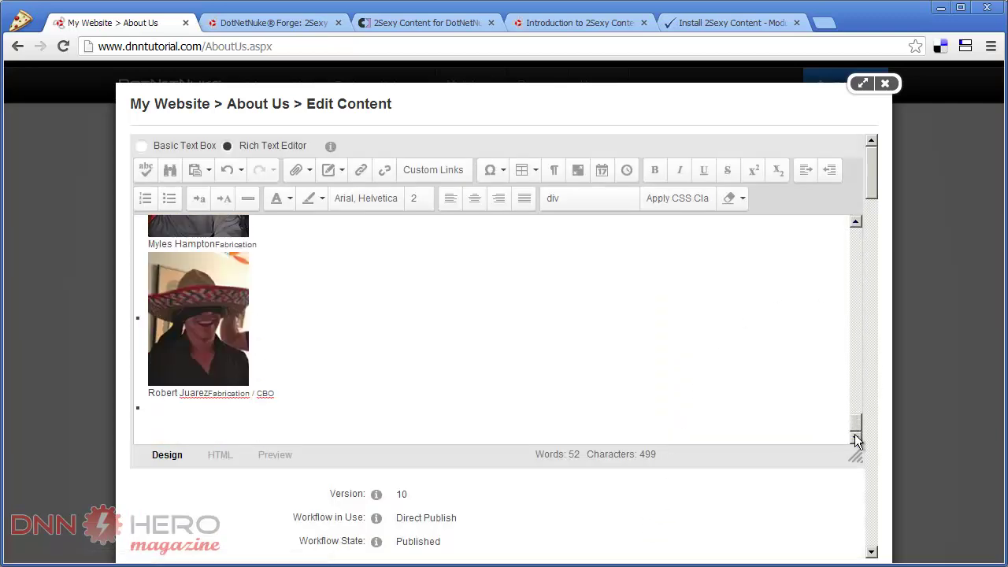
left_click(202, 418)
scroll(224, 421, "down", 1)
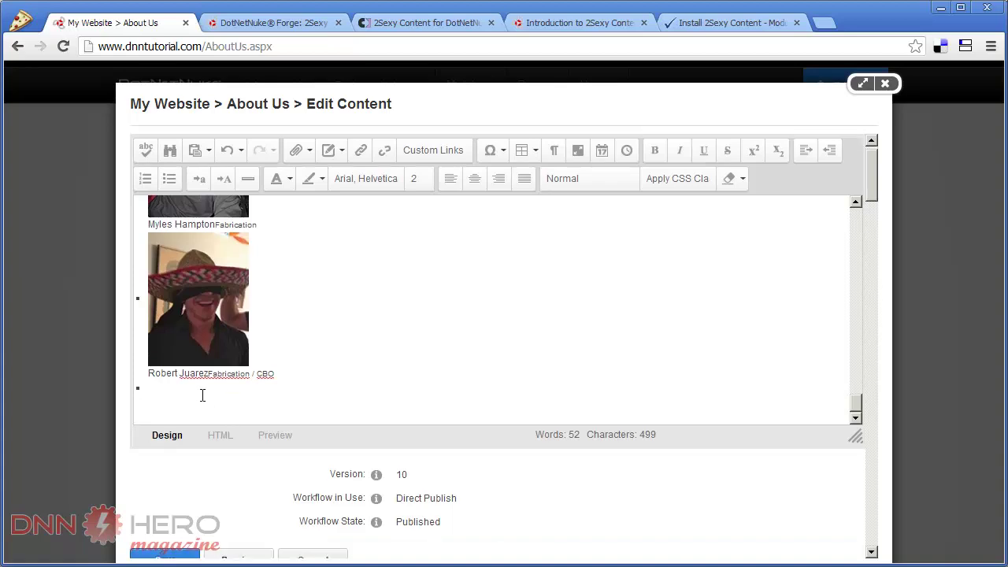
left_click(200, 394)
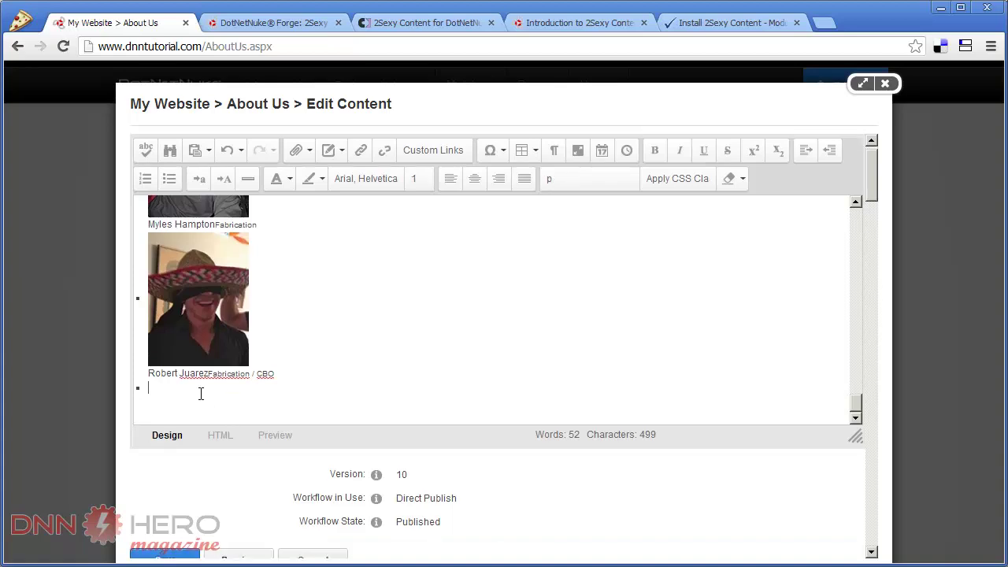
left_click(308, 151)
left_click(319, 174)
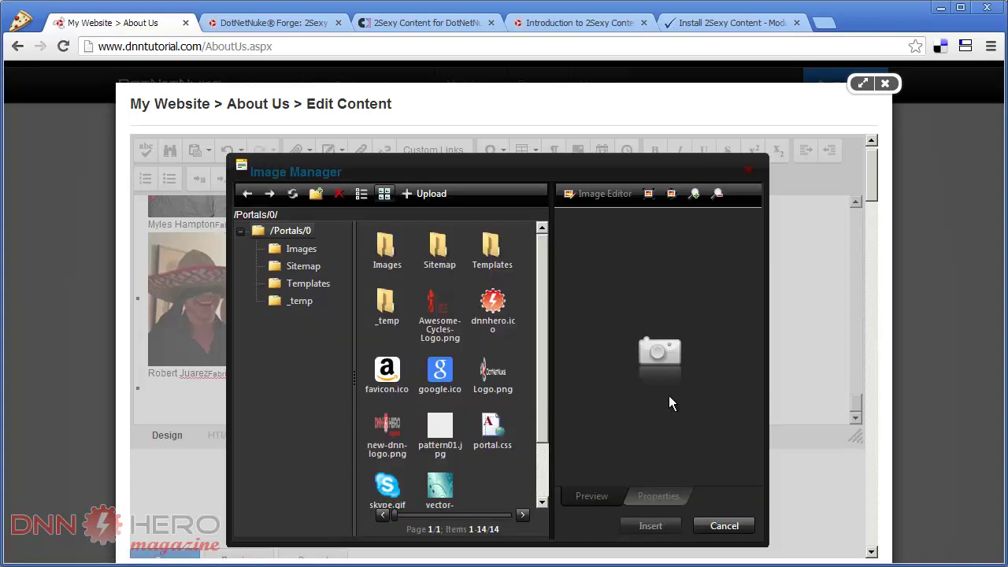
left_click(540, 463)
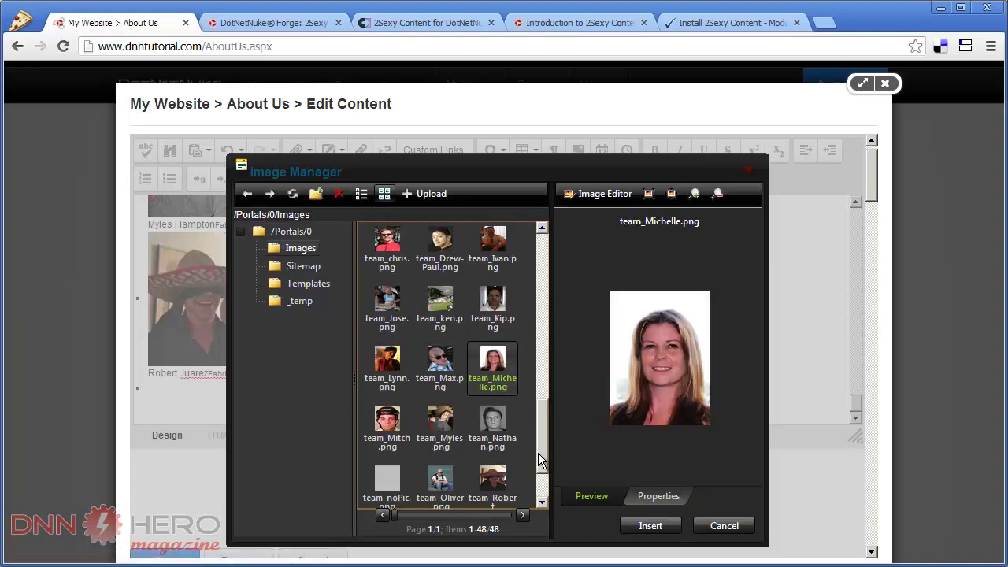
left_click(635, 523)
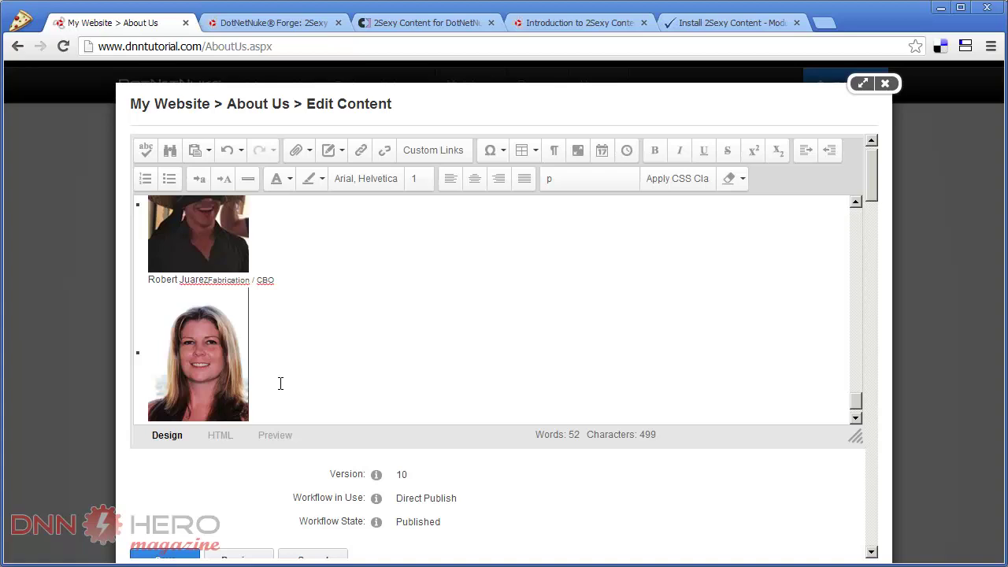
Step: Add the new team member's full name and the title Manager below the inserted photo, and save the content
key("Return")
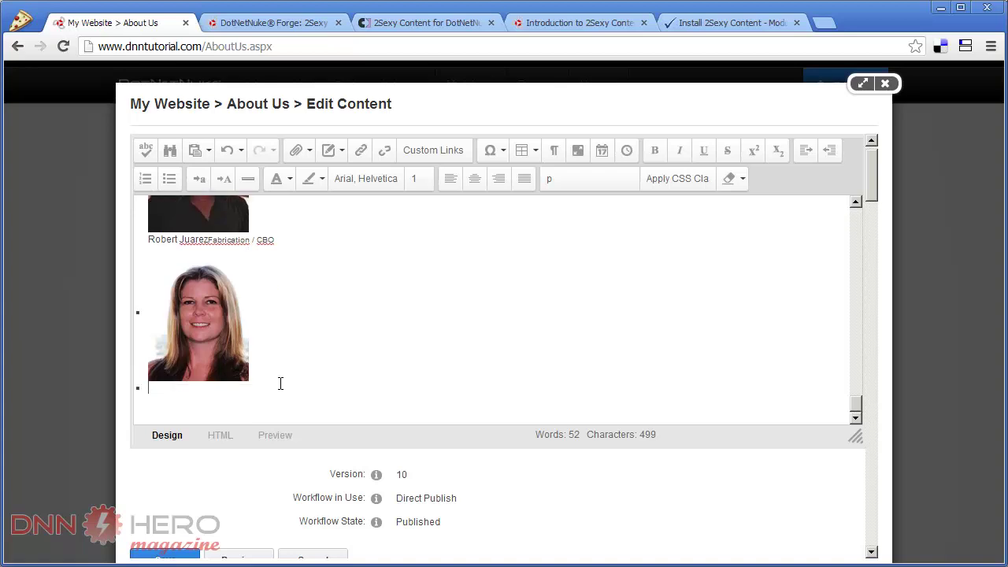
type("Mary Smith")
type("Manager")
scroll(286, 482, "down", 2)
left_click(184, 464)
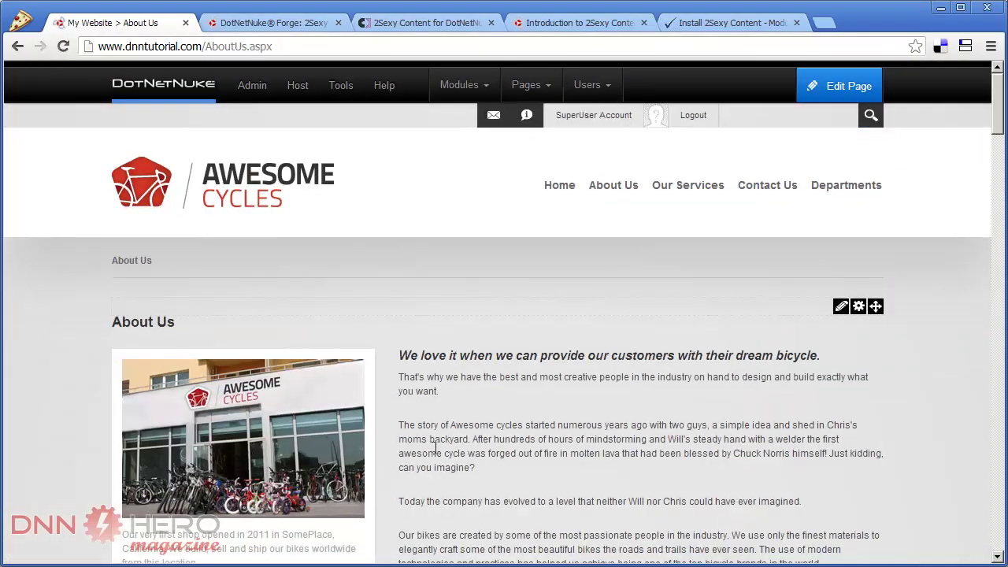
Step: Review the saved Our Team section on the About Us page from its first entry to its last
scroll(438, 448, "down", 8)
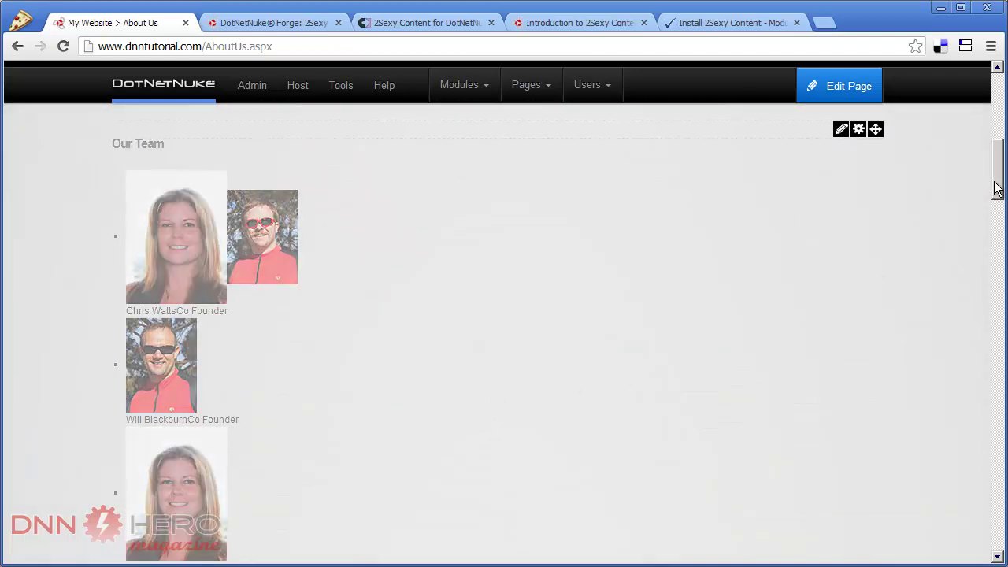
mouse_move(995, 189)
left_mouse_down()
mouse_move(968, 320)
mouse_move(992, 507)
mouse_move(990, 474)
left_mouse_up()
mouse_move(990, 474)
left_mouse_down()
mouse_move(979, 281)
mouse_move(990, 169)
left_mouse_up()
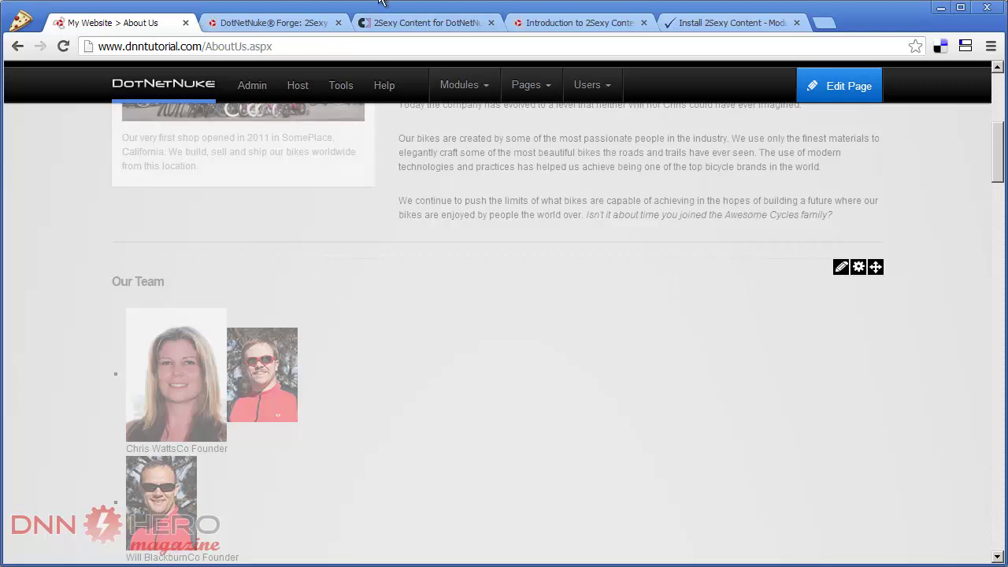
Step: View the 2Sexy Content extension page on the DotNetNuke Forge alongside the About Us page, and check the extension page's web address
left_click(321, 23)
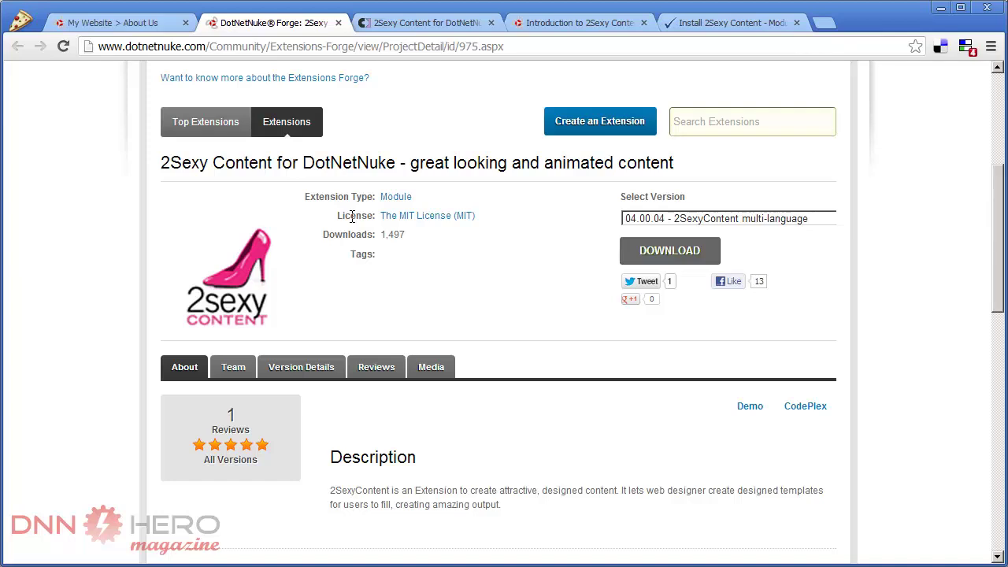
left_click(111, 24)
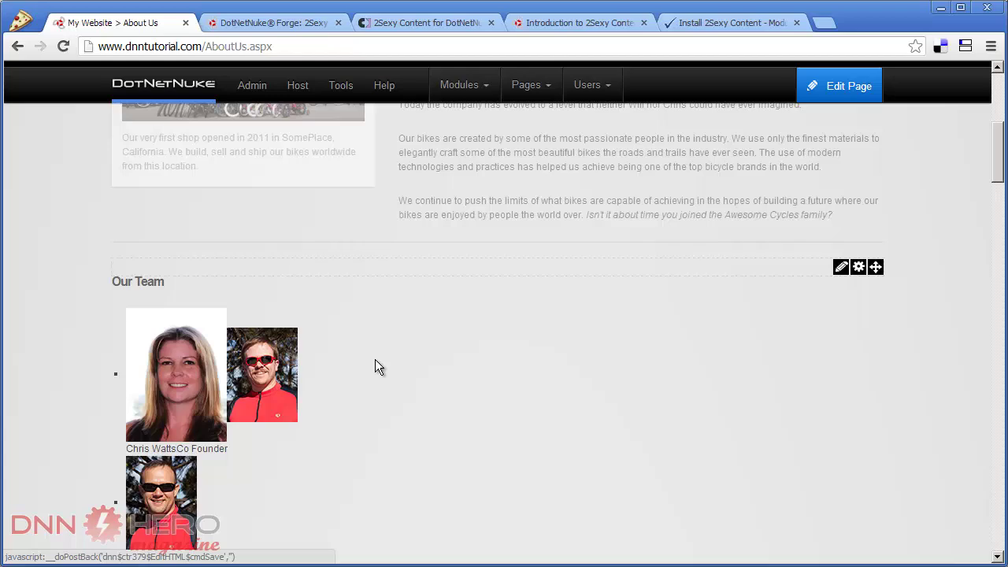
left_click(274, 24)
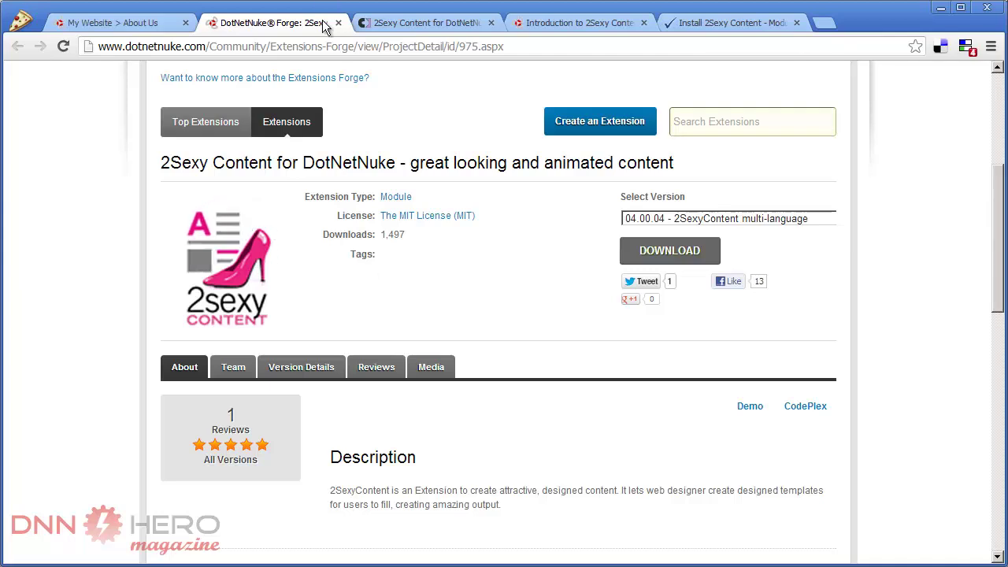
left_click(324, 48)
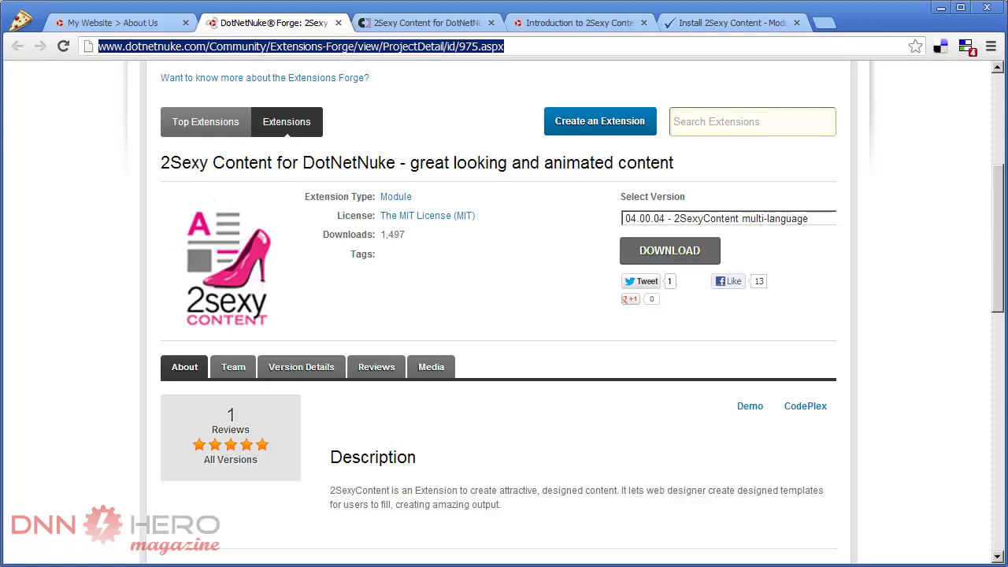
left_click(100, 278)
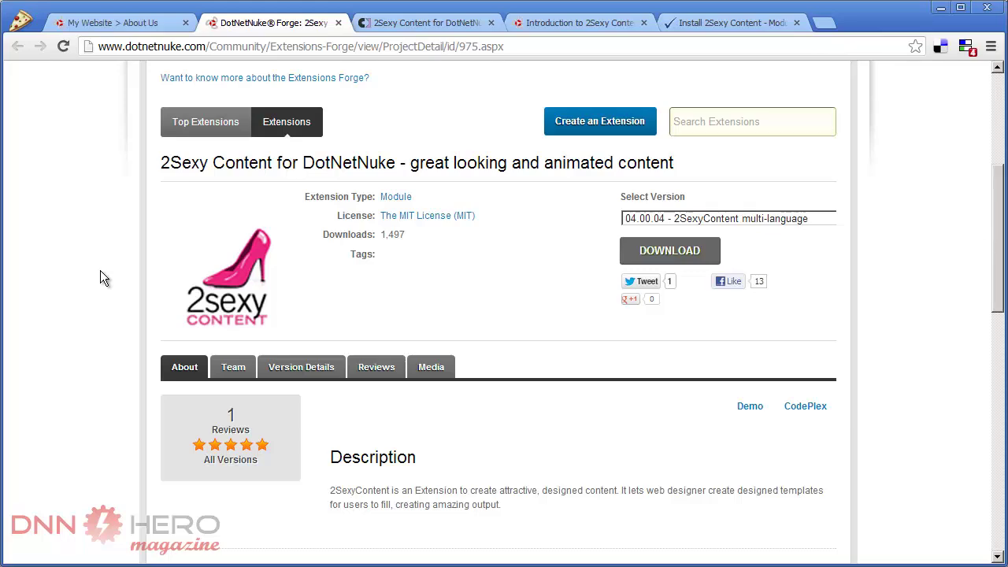
Step: Open the downloads page of the 2Sexy Content project on CodePlex and look through its other releases down to the stable version 03.04.03
left_click(435, 29)
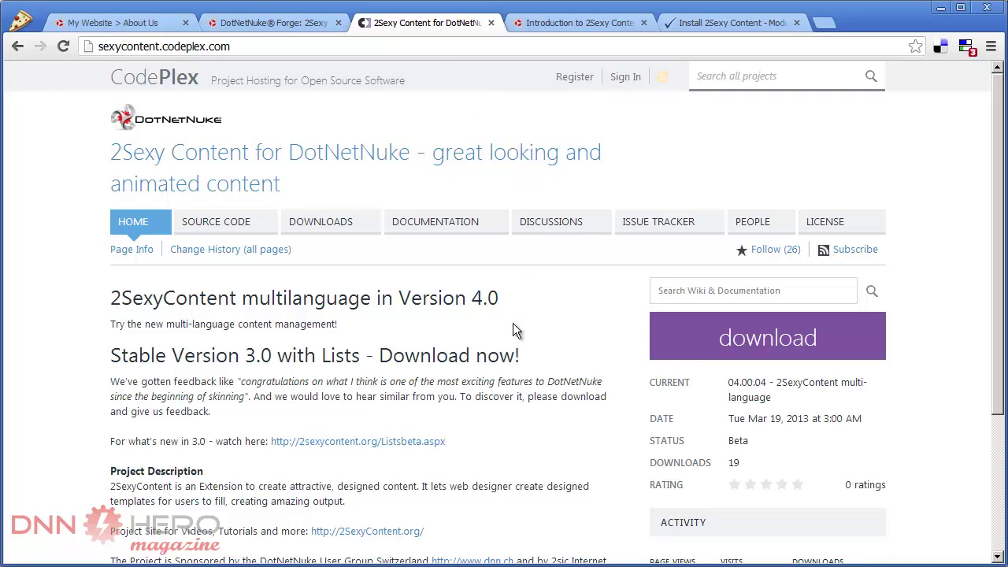
left_click(315, 227)
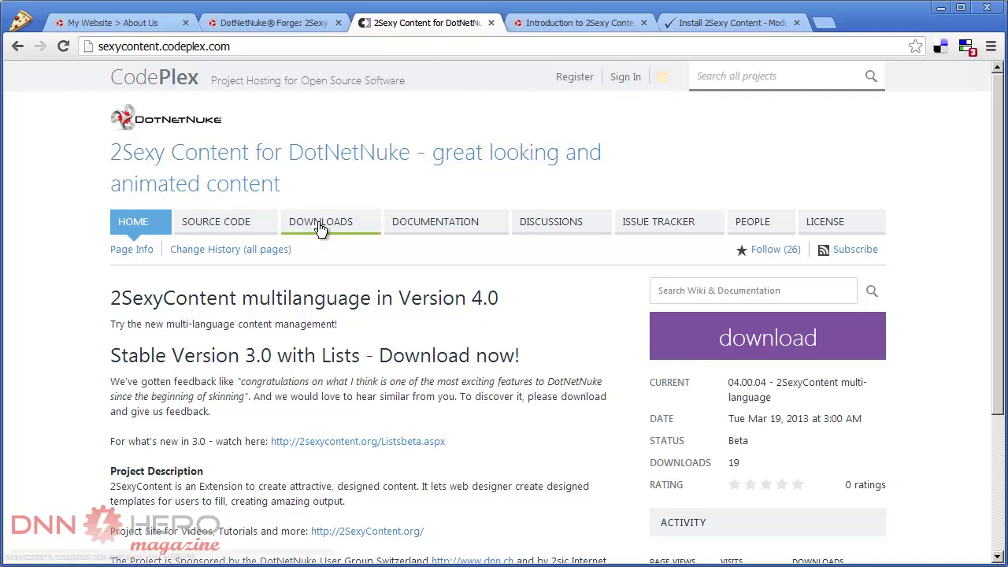
scroll(606, 367, "down", 1)
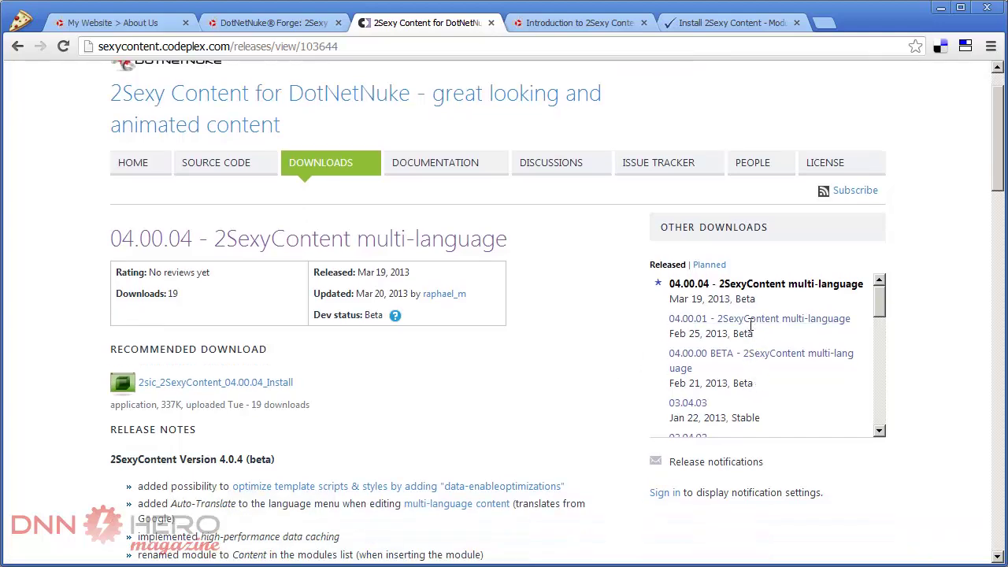
left_click_drag(880, 309, 873, 322)
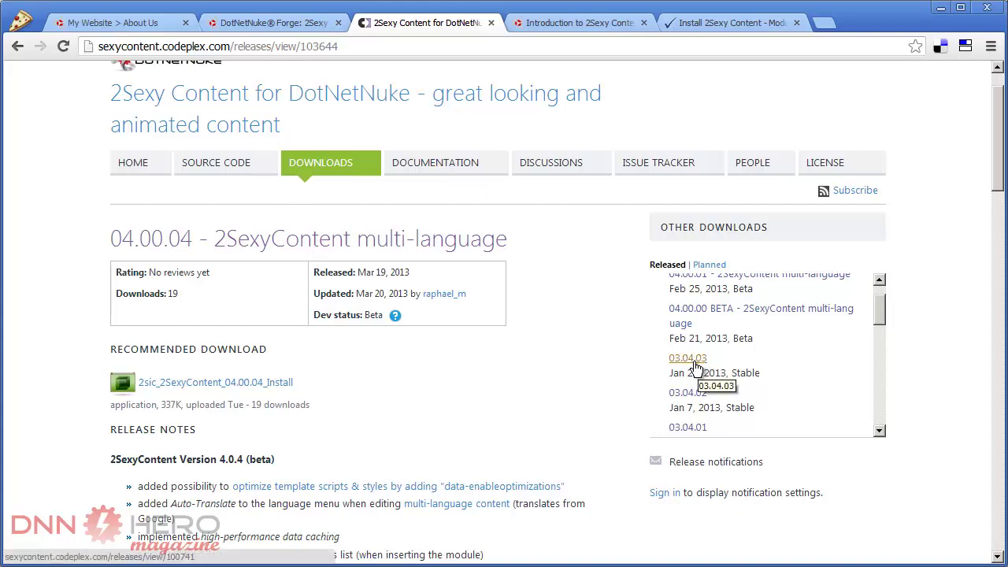
Step: View the introduction page on 2sexycontent.org and the SwissChecklist checklist for installing the 2Sexy Content module for DotNetNuke
left_click(587, 22)
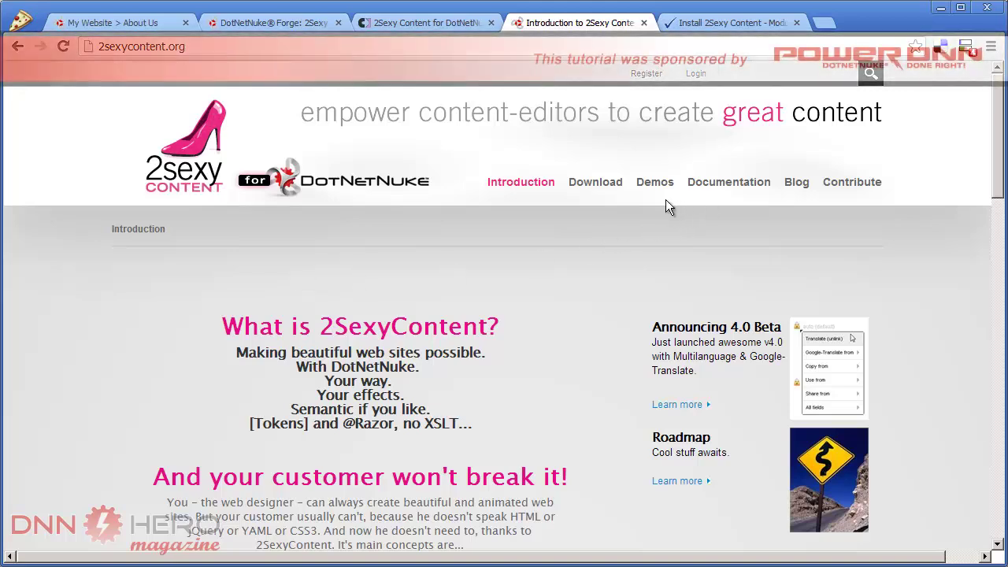
mouse_move(679, 197)
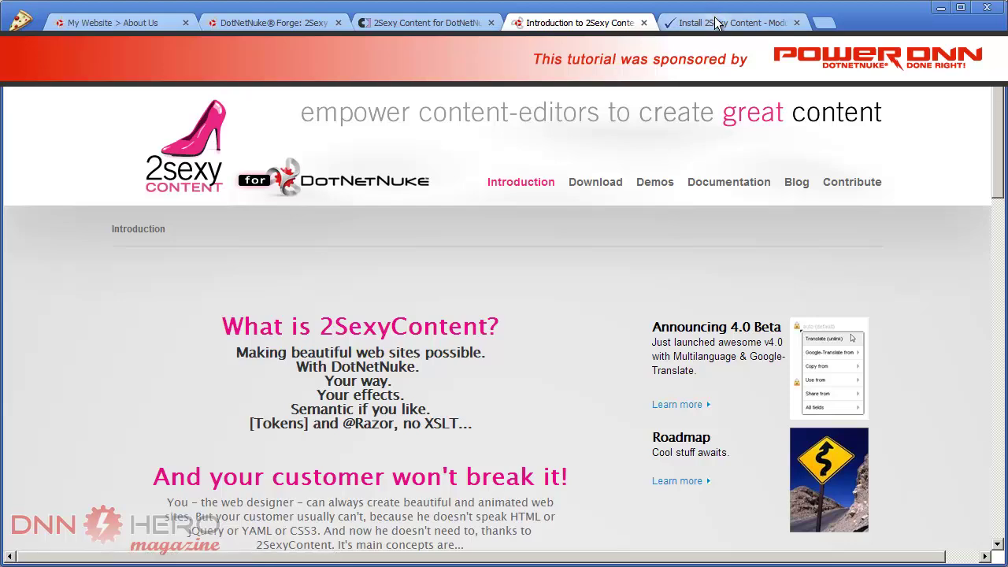
left_click(717, 23)
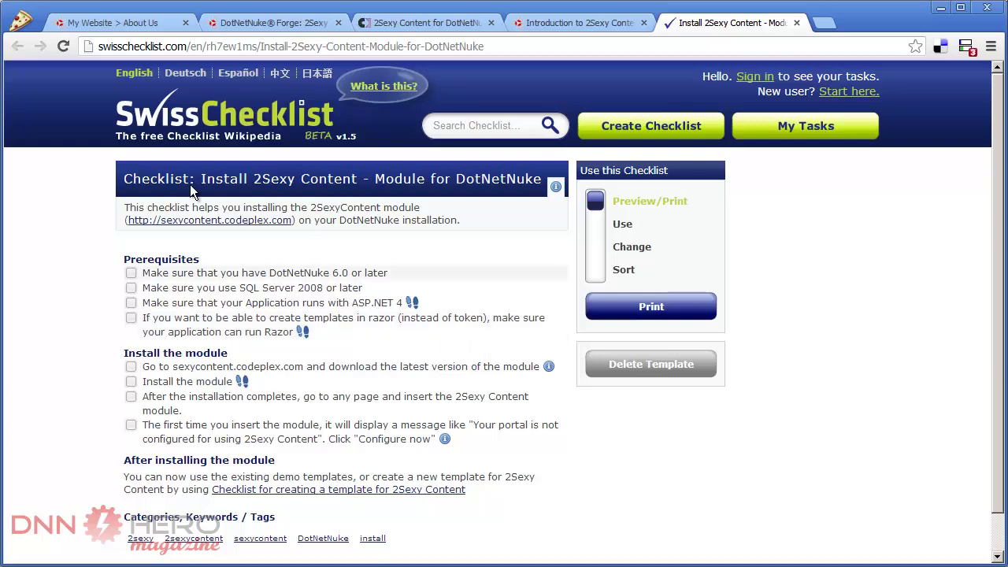
Step: Return to the Awesome Cycles About Us page and open the form for adding a new page to the website
left_click(142, 24)
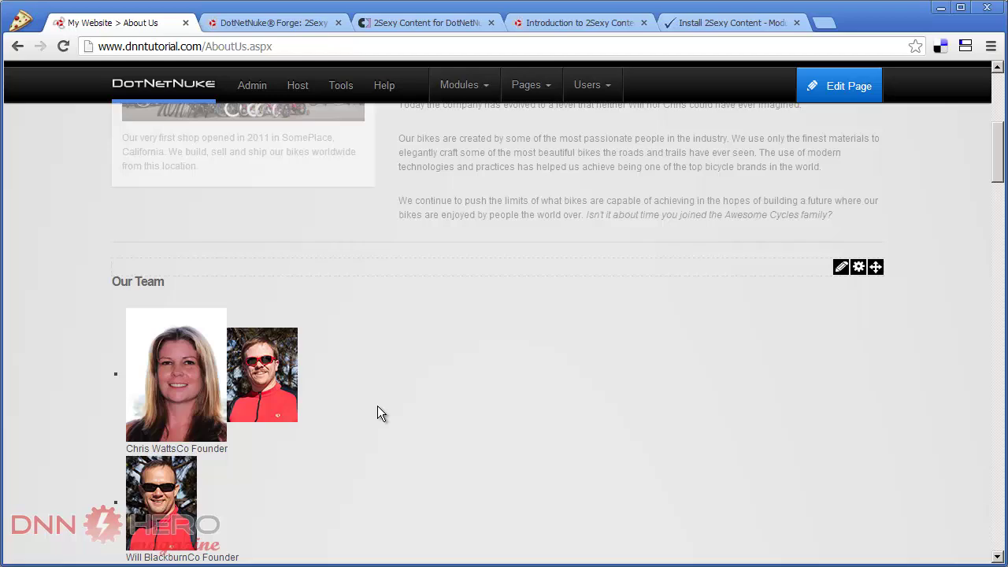
scroll(479, 447, "up", 5)
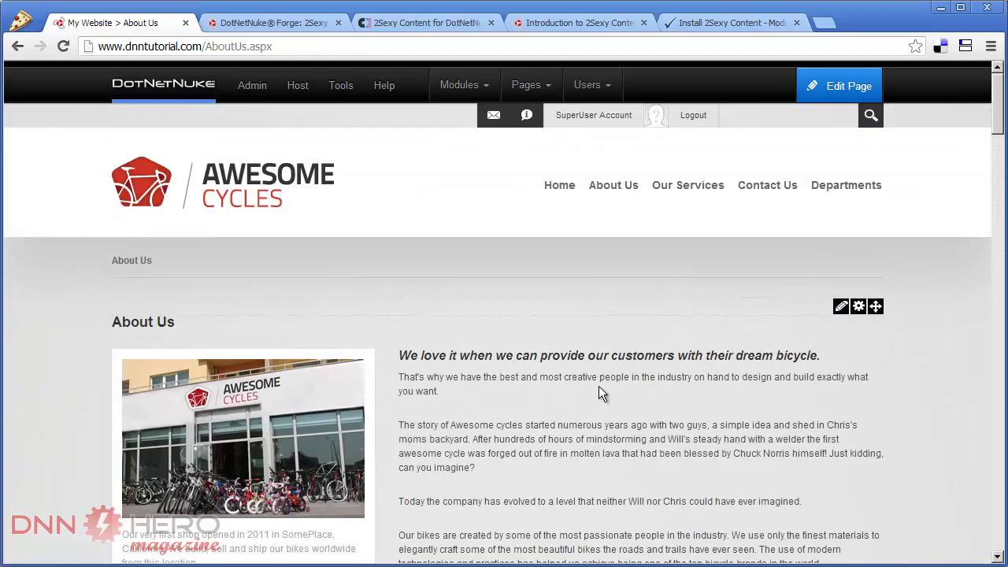
mouse_move(523, 93)
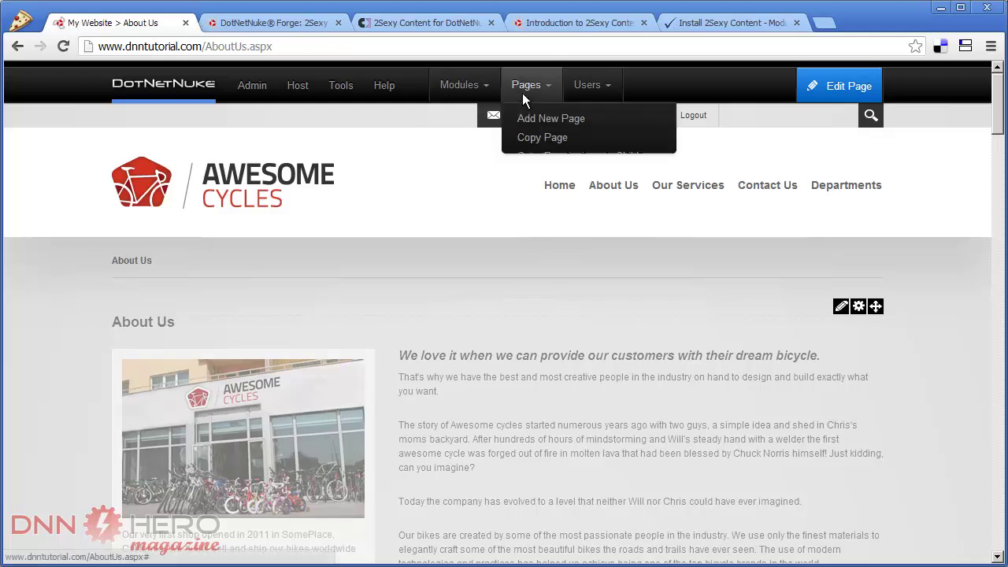
left_click(543, 128)
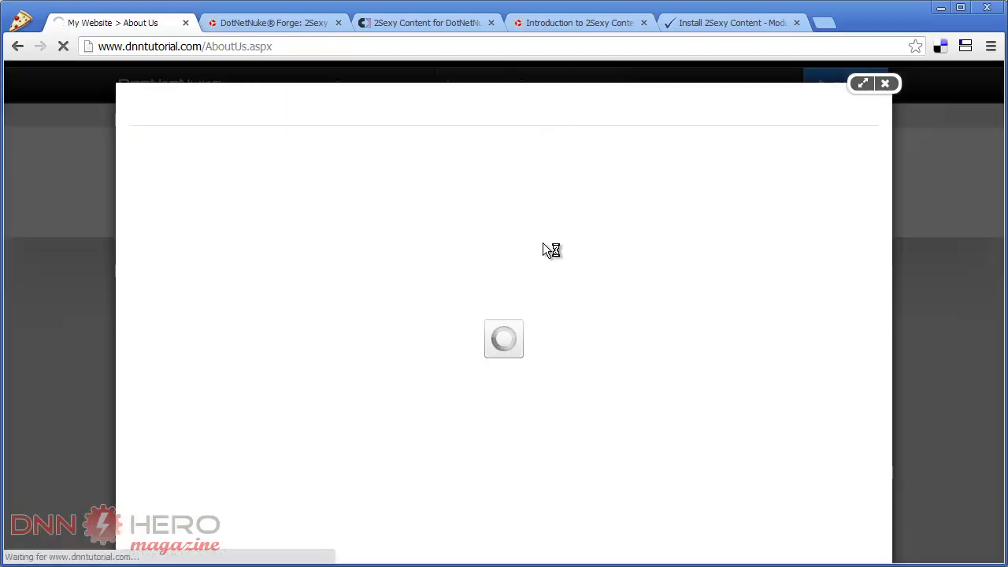